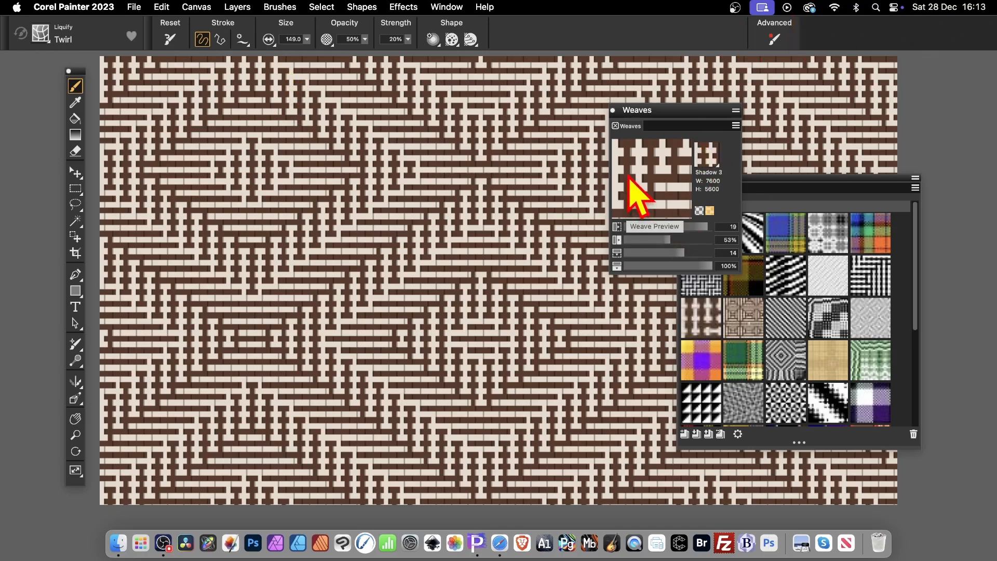
# - Fill the whole canvas with the Triangles weave at 100% opacity
pyautogui.click(162, 6)
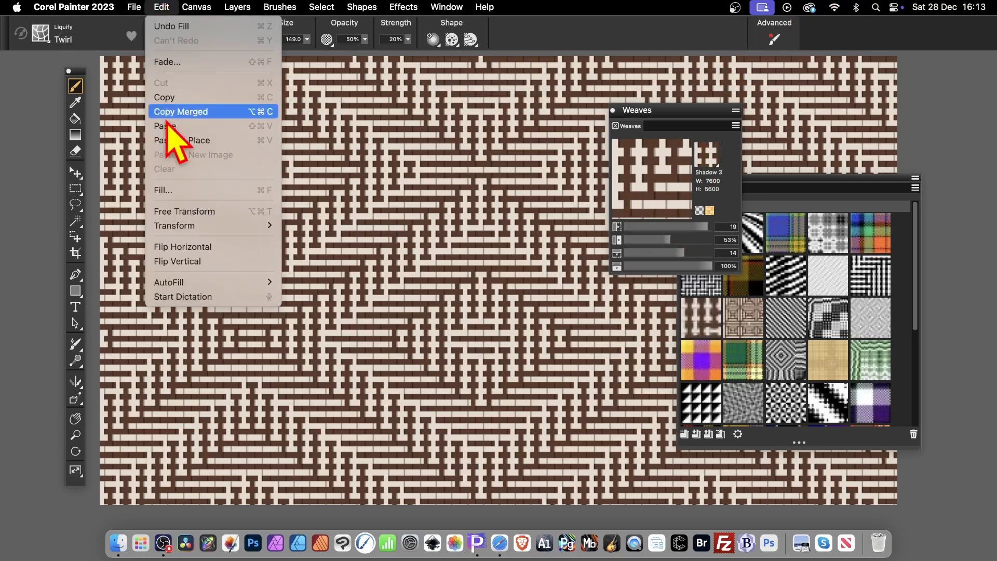
pyautogui.click(164, 189)
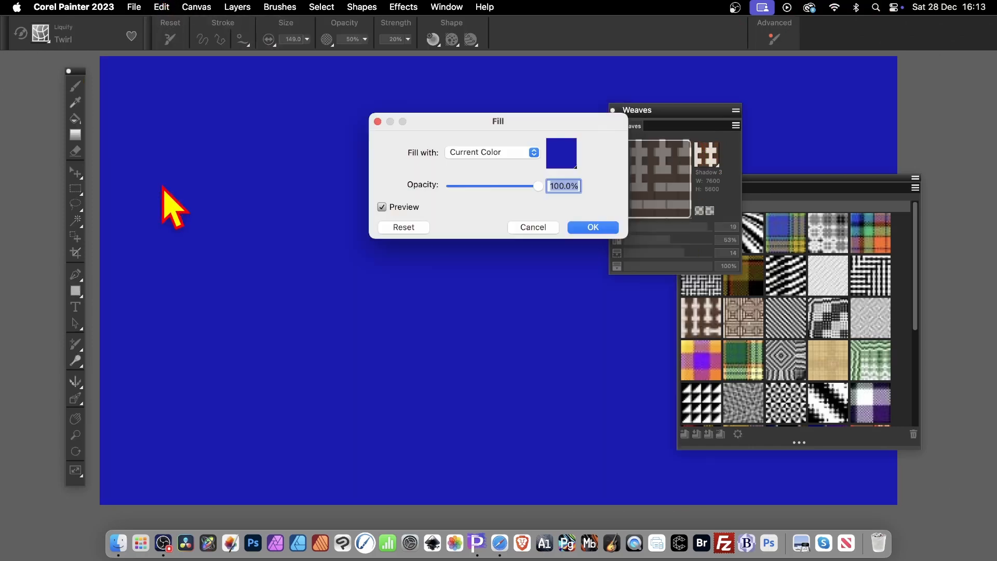
pyautogui.click(482, 154)
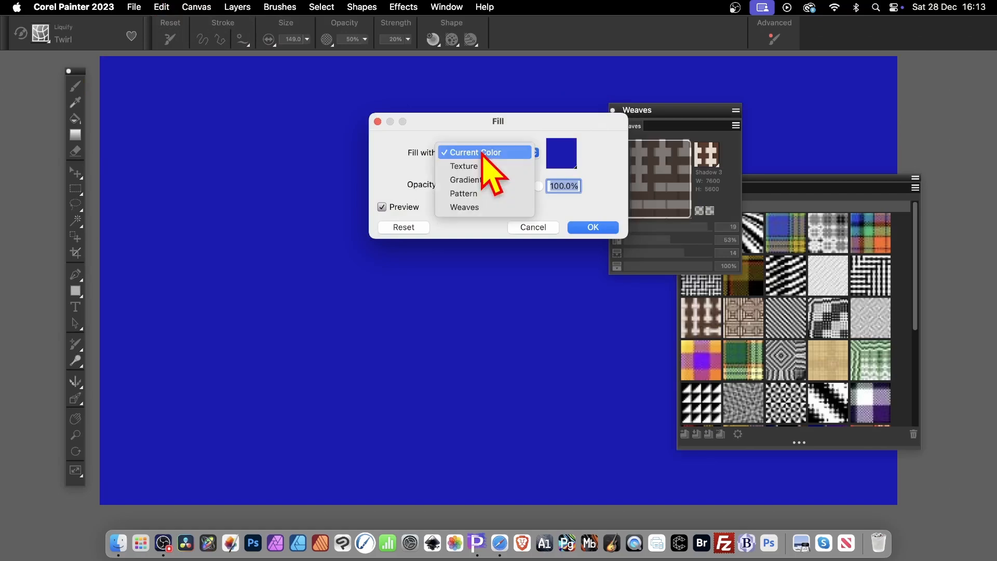
pyautogui.click(473, 208)
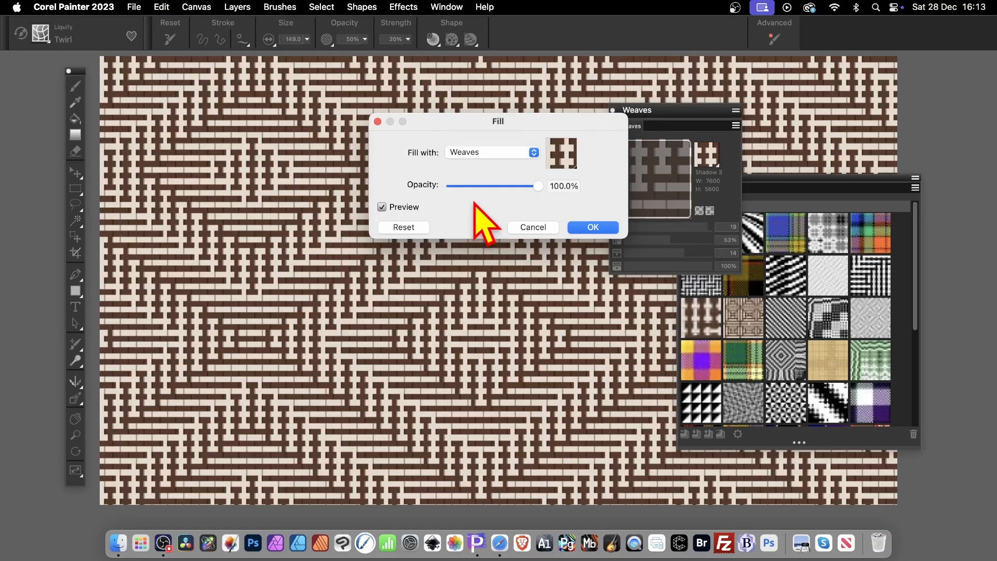
pyautogui.click(573, 165)
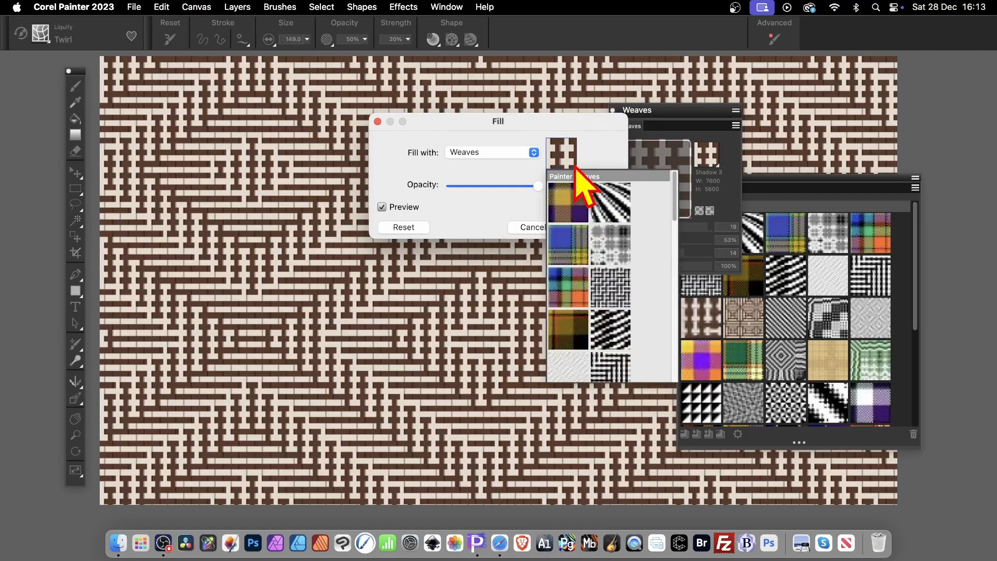
pyautogui.scroll(-5, 597, 265)
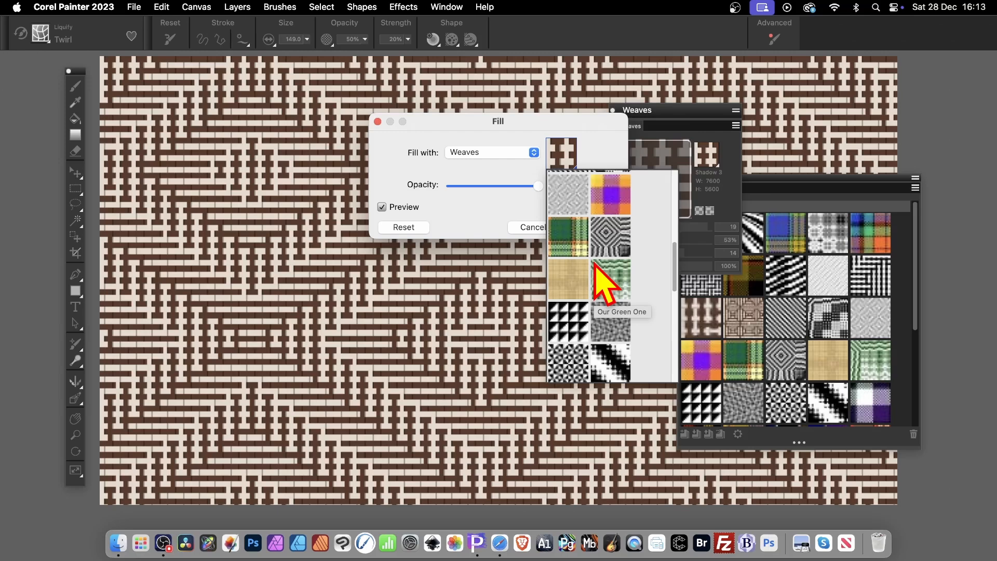
pyautogui.click(577, 335)
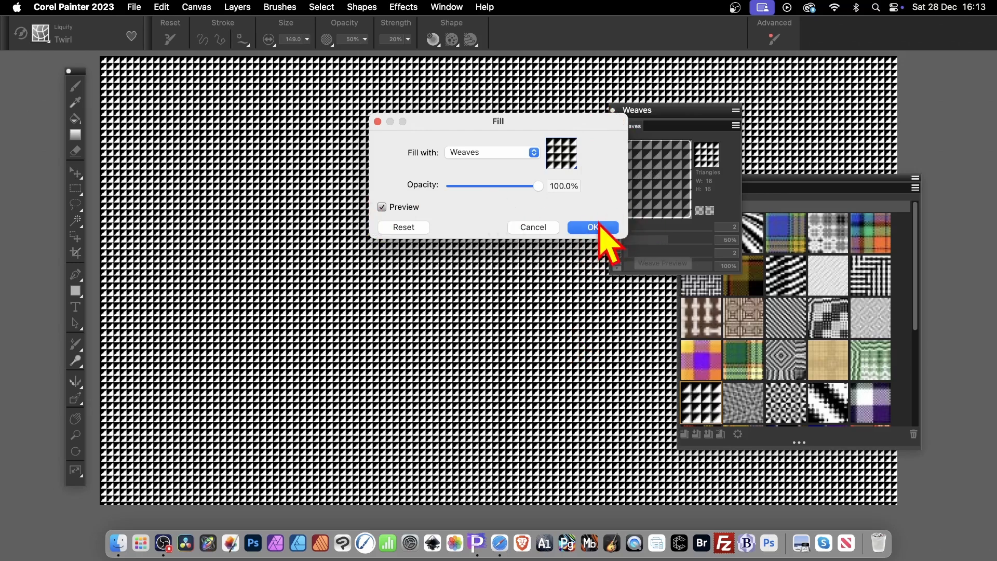
pyautogui.click(593, 228)
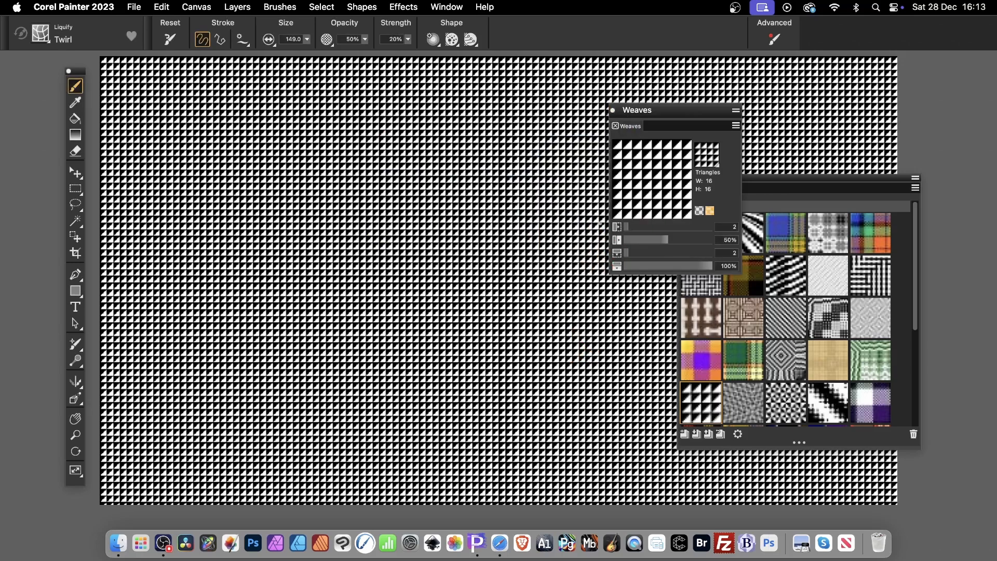
# - Arrange the Weaves and Weave Libraries panels side by side over the canvas
pyautogui.moveTo(618, 110); pyautogui.dragTo(446, 110)
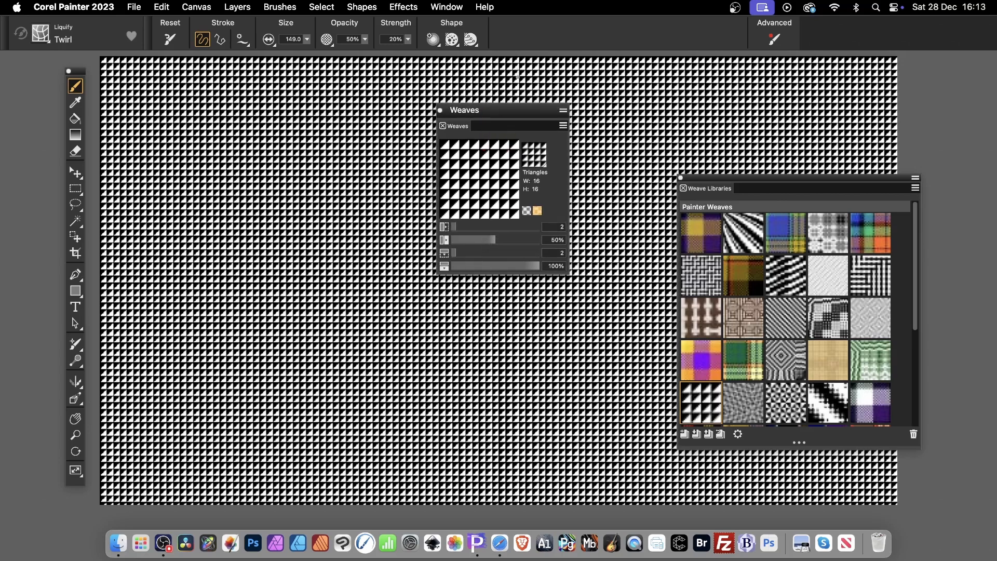
pyautogui.click(447, 7)
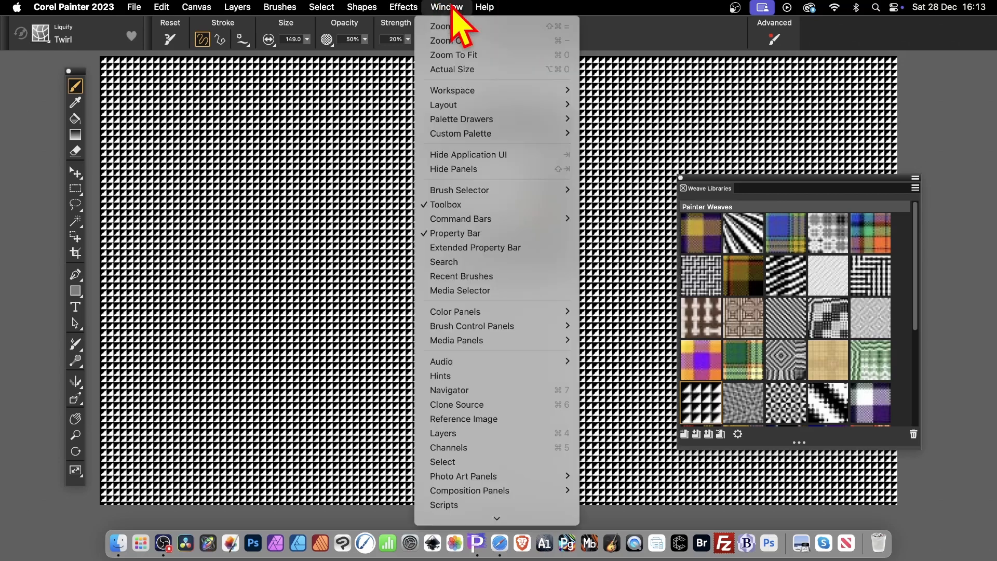
pyautogui.moveTo(474, 342)
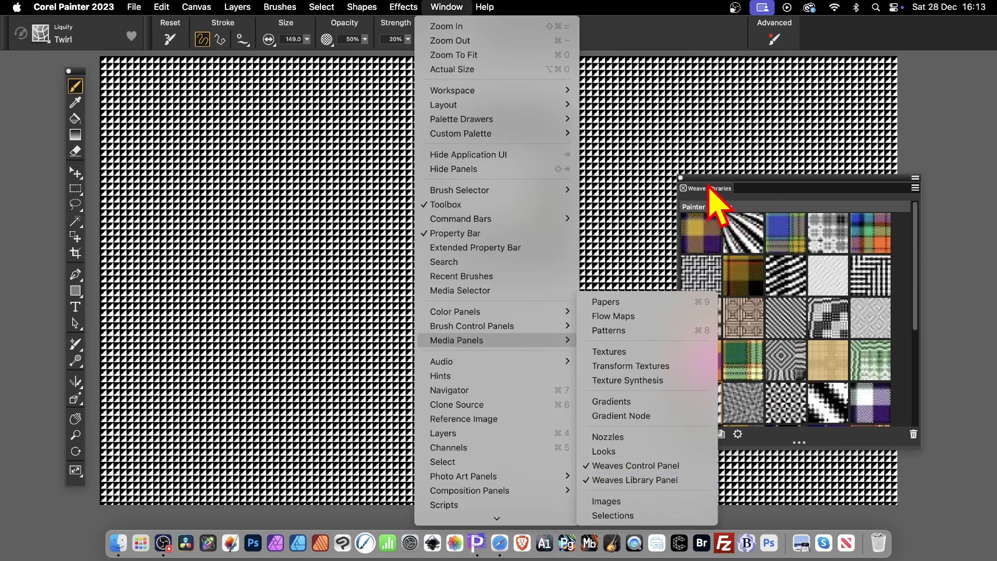
pyautogui.click(722, 206)
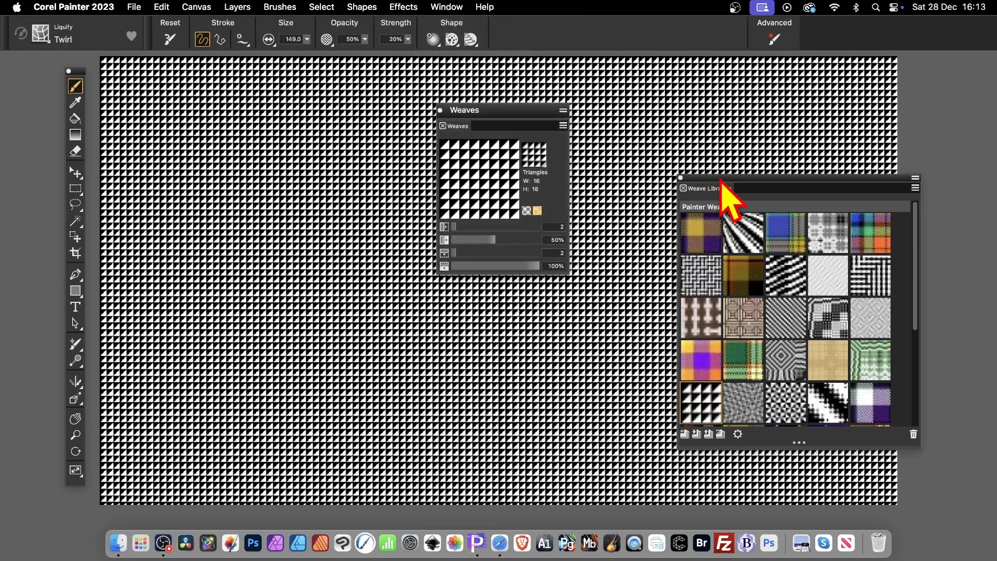
pyautogui.moveTo(720, 182); pyautogui.dragTo(613, 130)
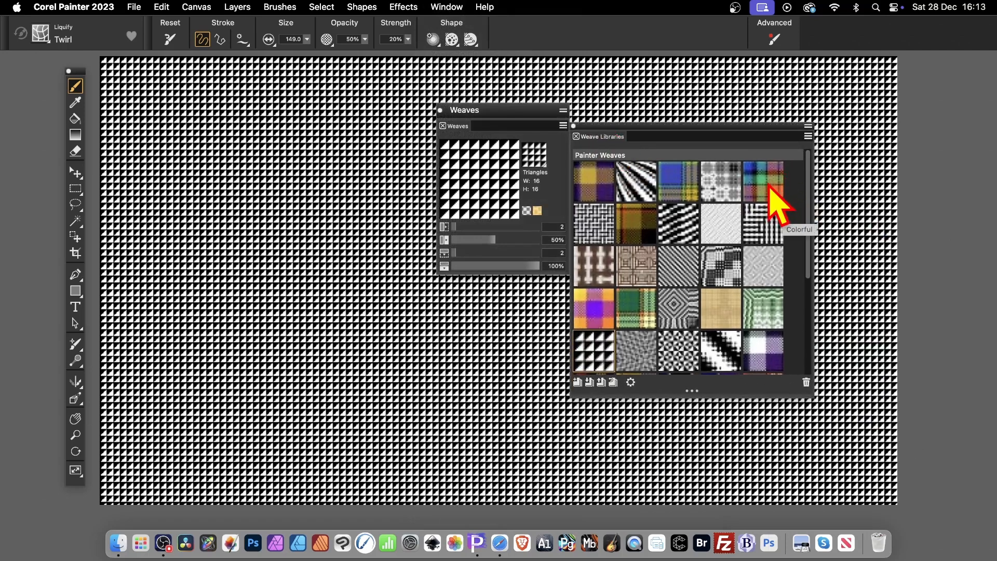
# - Choose the Tartan weave and set horizontal scale 15, horizontal thickness 49%, vertical scale 4 and vertical thickness 33%
pyautogui.click(689, 310)
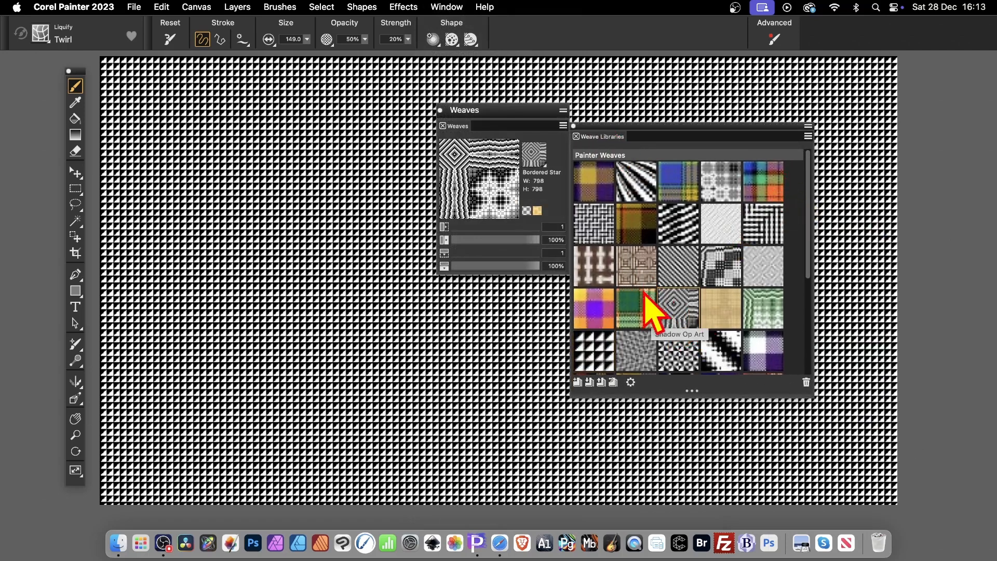
pyautogui.click(638, 314)
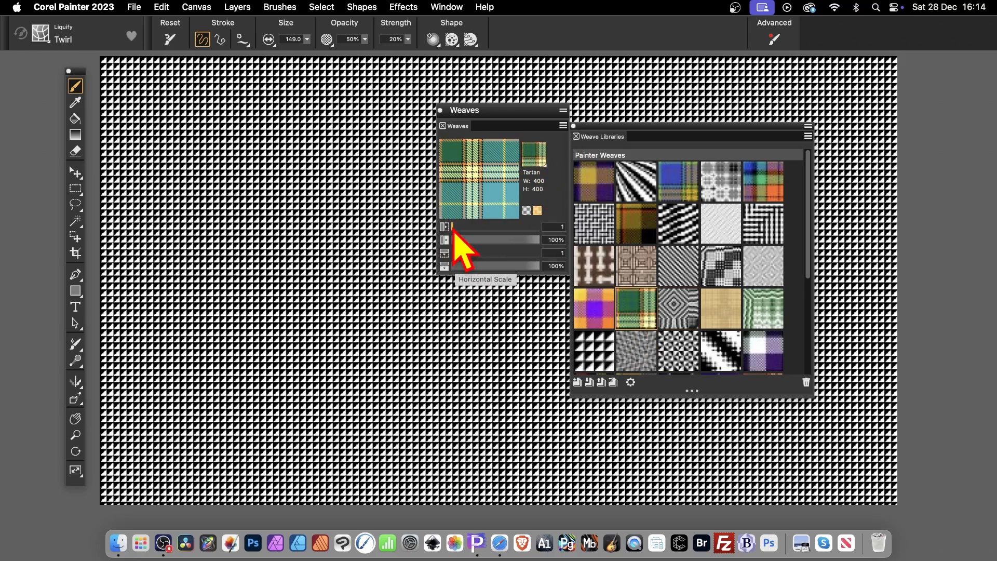
pyautogui.moveTo(453, 232); pyautogui.dragTo(517, 234)
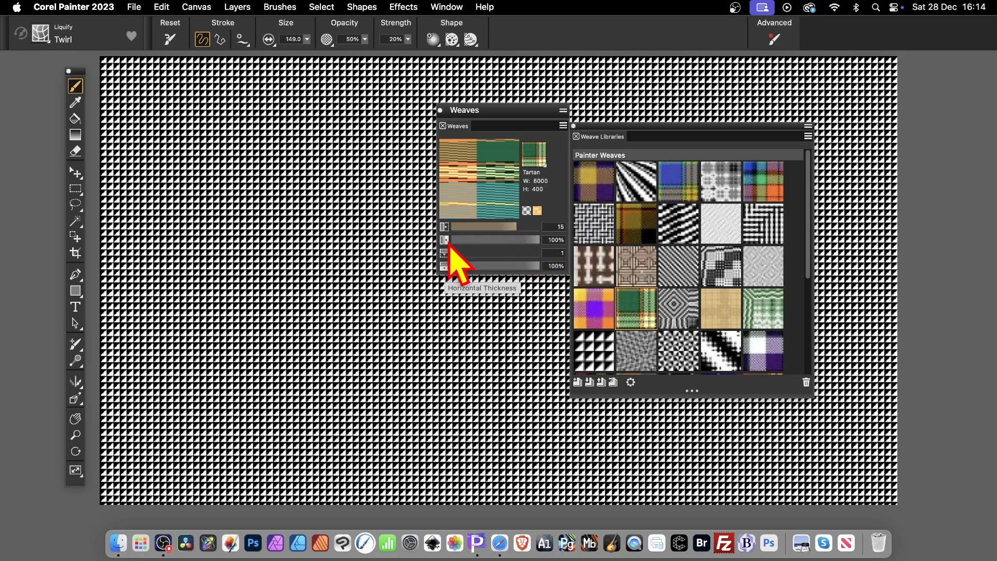
pyautogui.moveTo(451, 242)
pyautogui.mouseDown()
pyautogui.moveTo(498, 242)
pyautogui.moveTo(457, 253)
pyautogui.moveTo(485, 255)
pyautogui.moveTo(467, 254)
pyautogui.mouseUp()
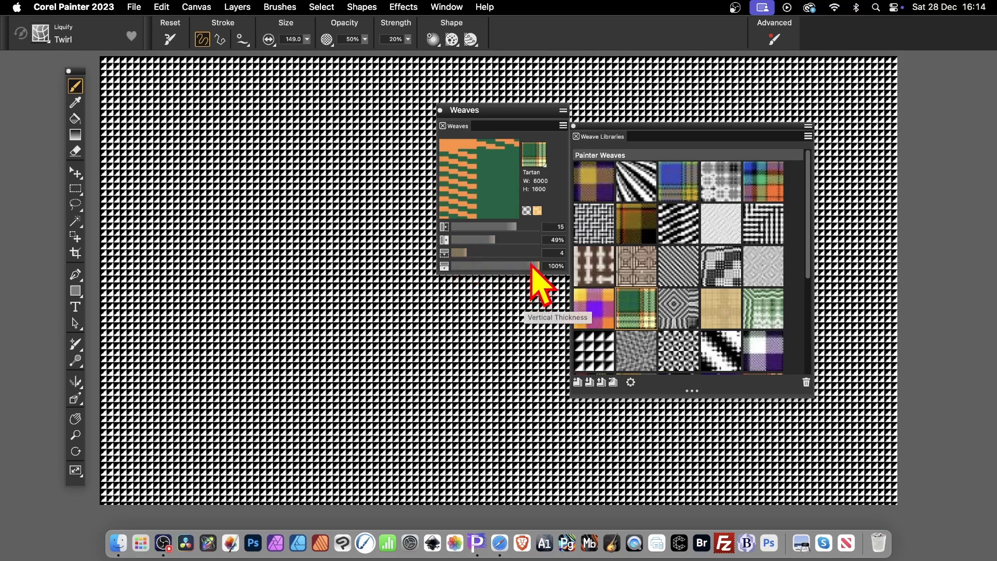
pyautogui.moveTo(533, 266); pyautogui.dragTo(481, 265)
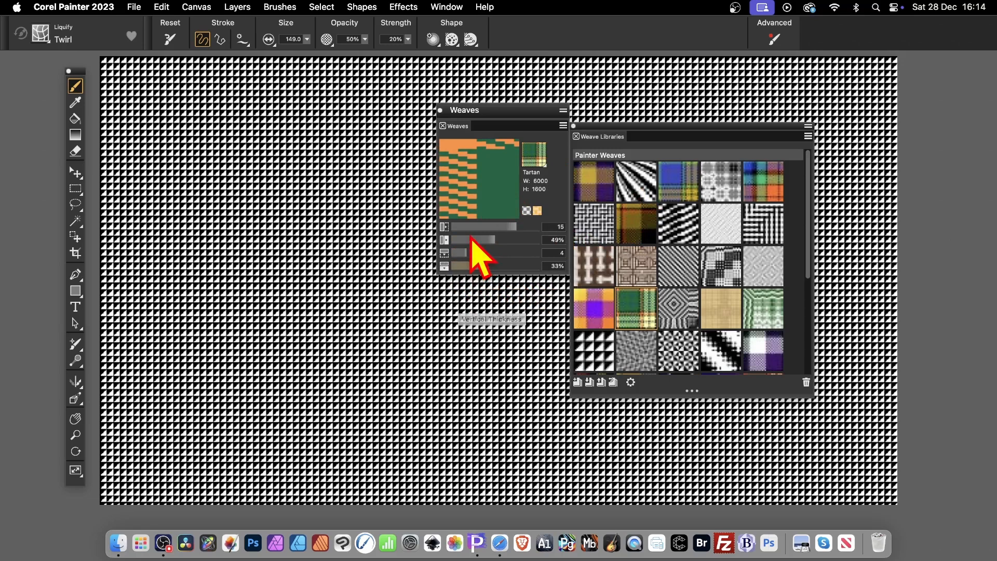
# - Fill the whole canvas with the adjusted Tartan weave at 100% opacity
pyautogui.click(165, 7)
pyautogui.click(177, 191)
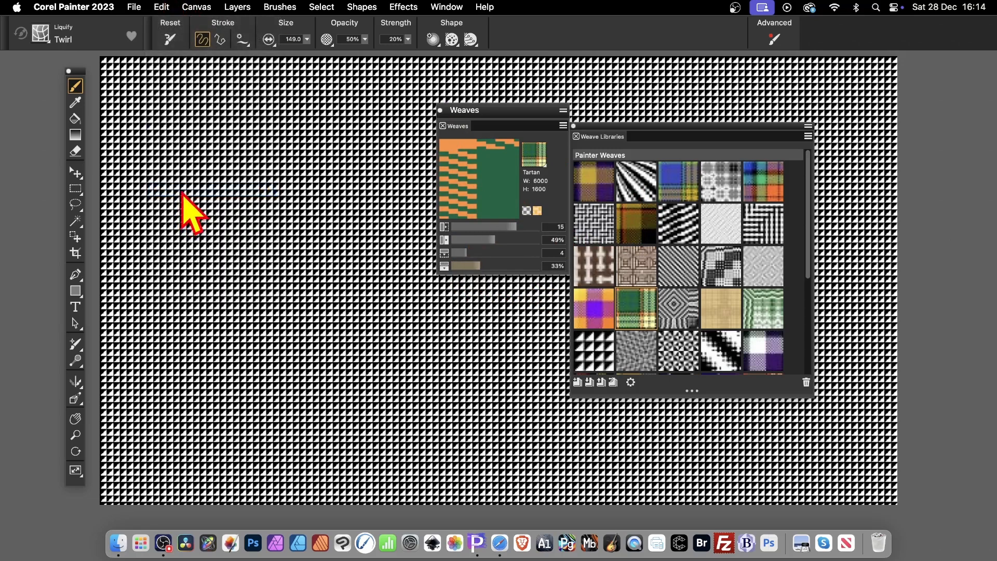
pyautogui.click(474, 156)
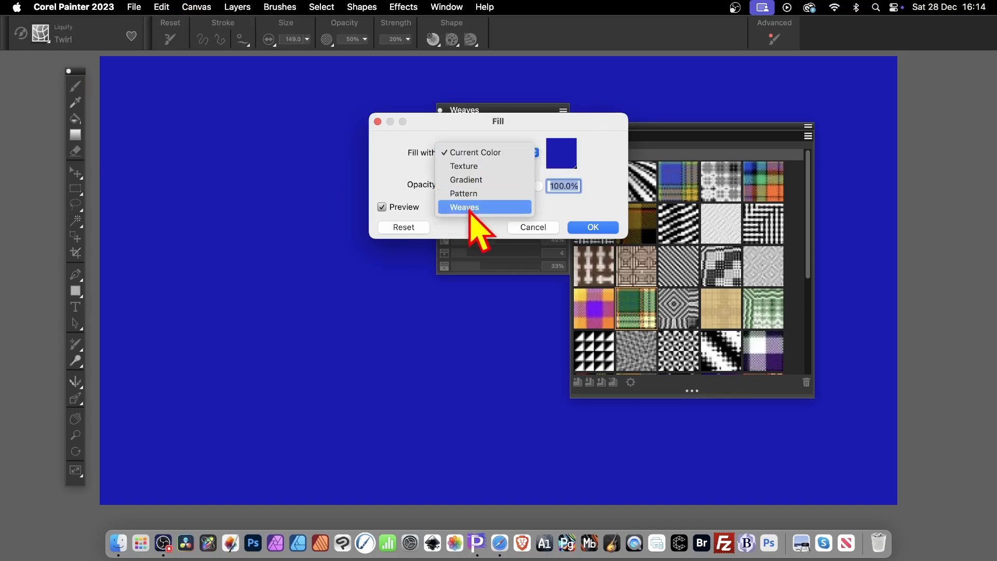
pyautogui.click(468, 206)
pyautogui.click(593, 228)
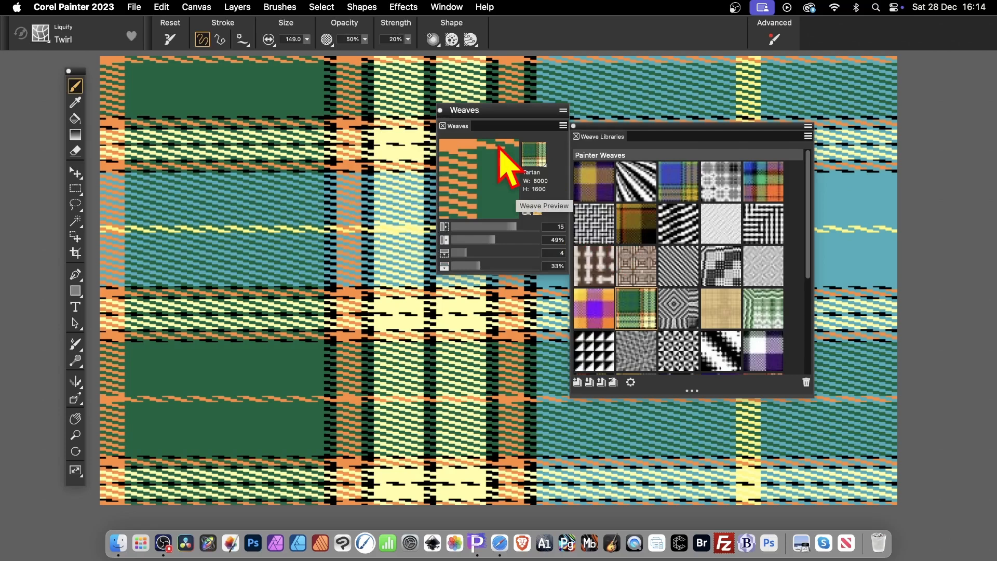
# - Apply a surface texture to the tartan canvas using Image Luminance, with softness 2.33 and amount 95%
pyautogui.click(404, 7)
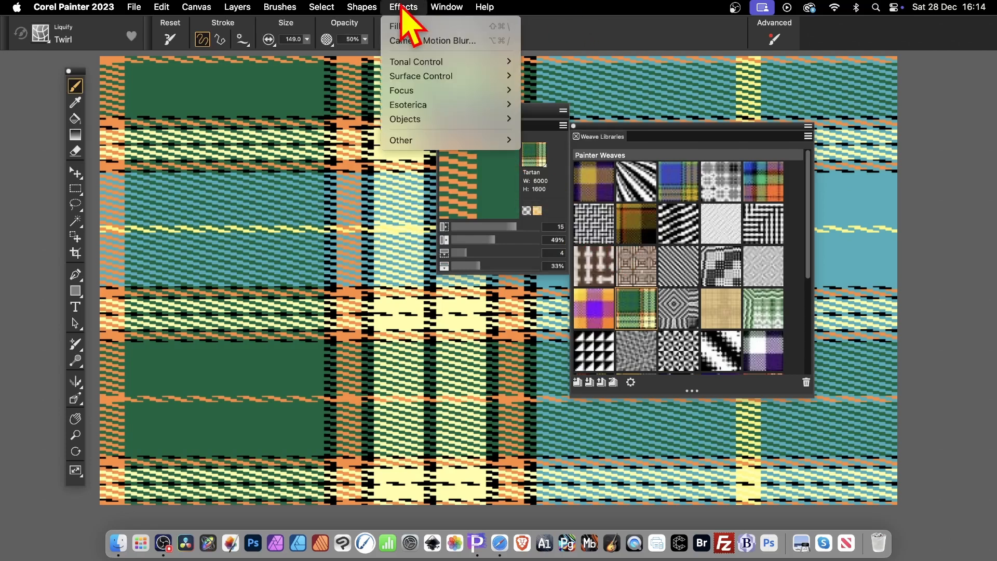
pyautogui.moveTo(431, 77)
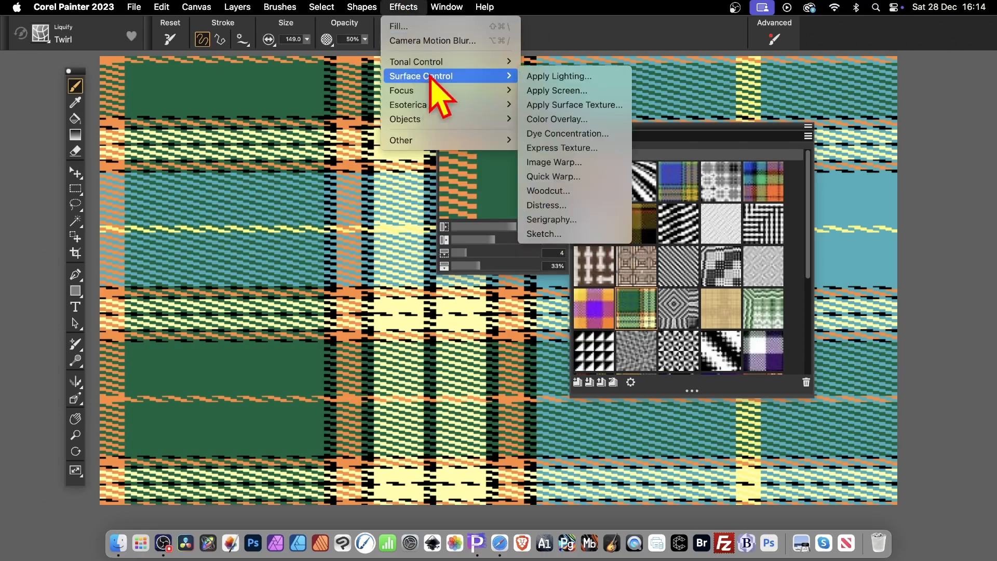
pyautogui.click(552, 106)
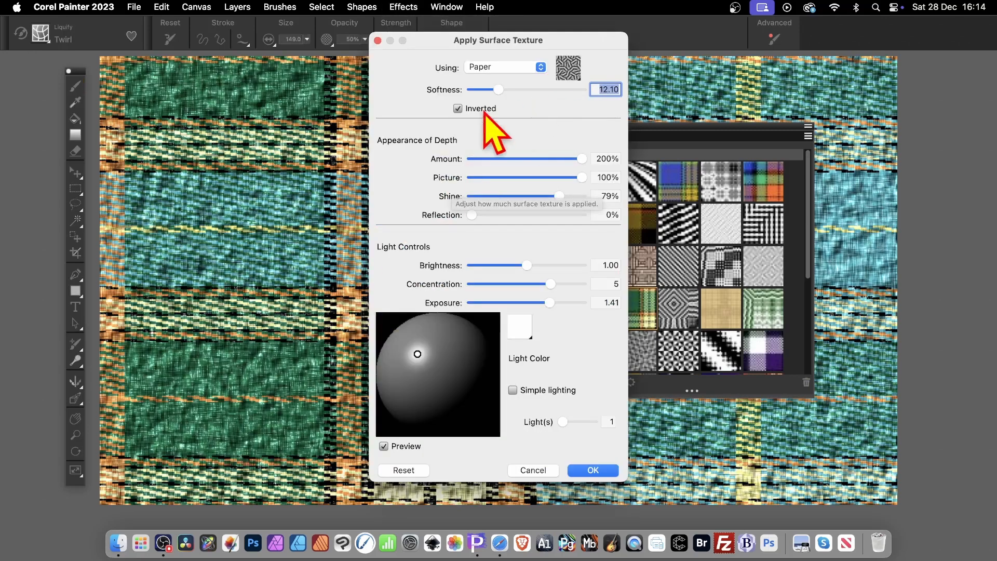
pyautogui.click(502, 68)
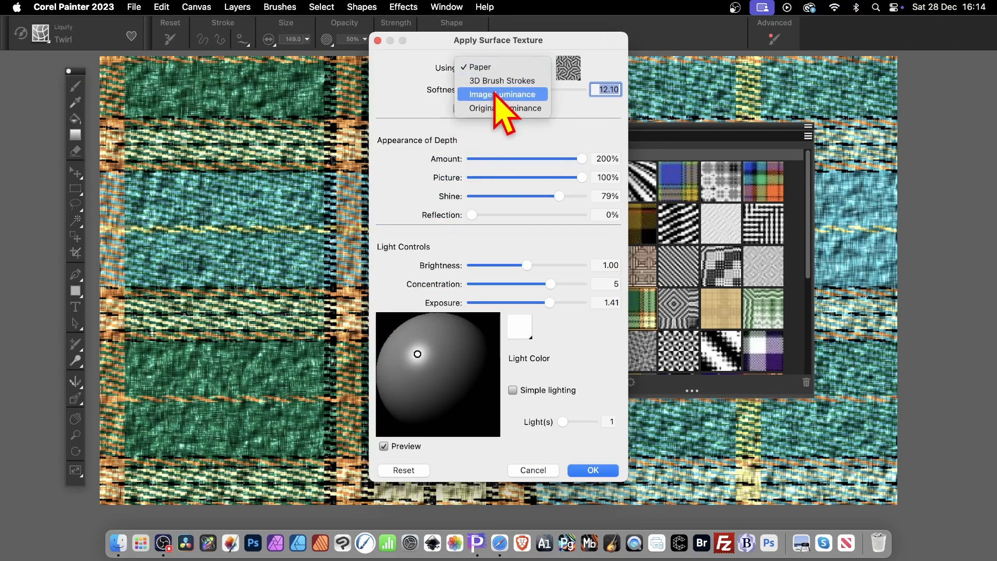
pyautogui.click(500, 95)
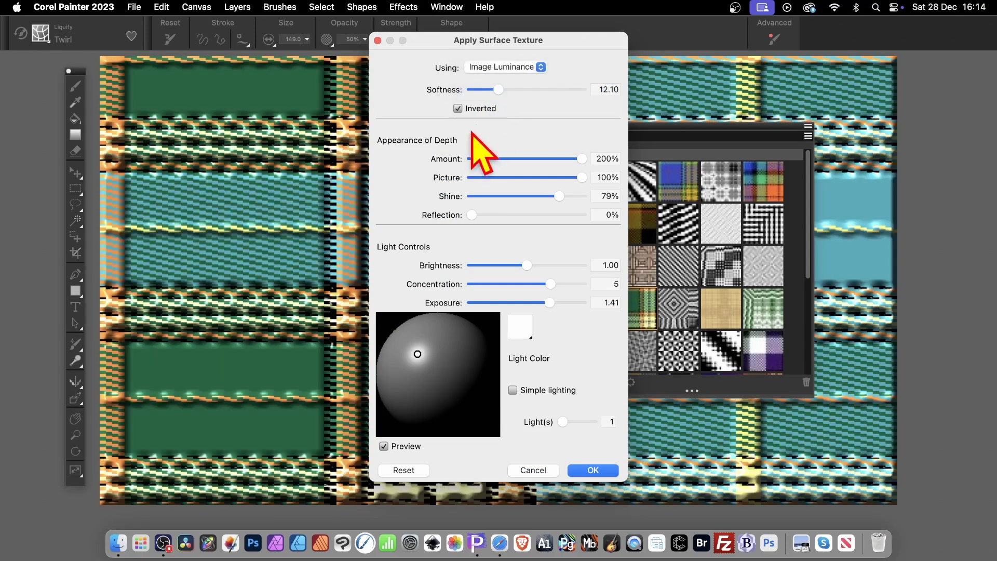
pyautogui.moveTo(496, 91); pyautogui.dragTo(476, 90)
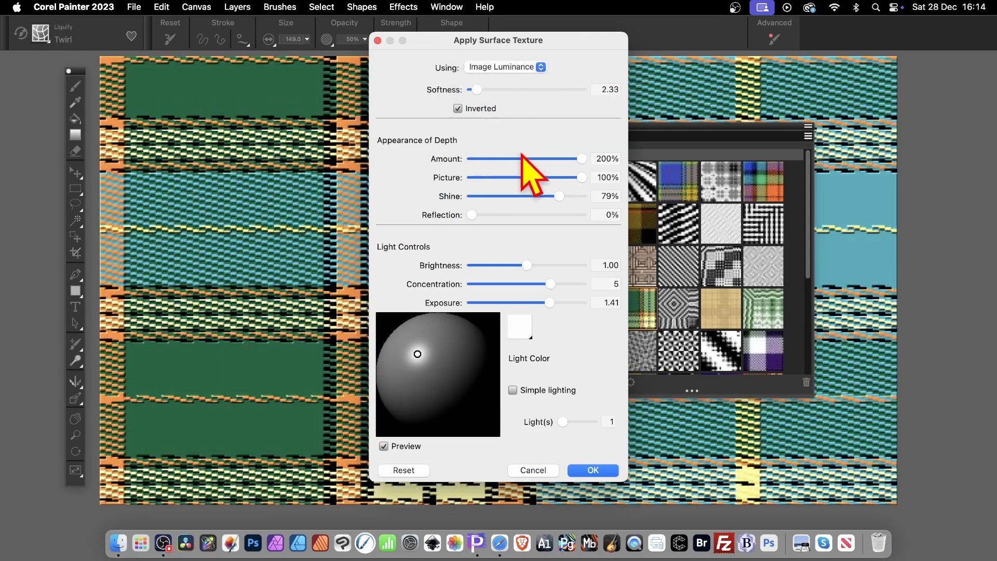
pyautogui.click(524, 159)
pyautogui.moveTo(527, 159); pyautogui.dragTo(524, 159)
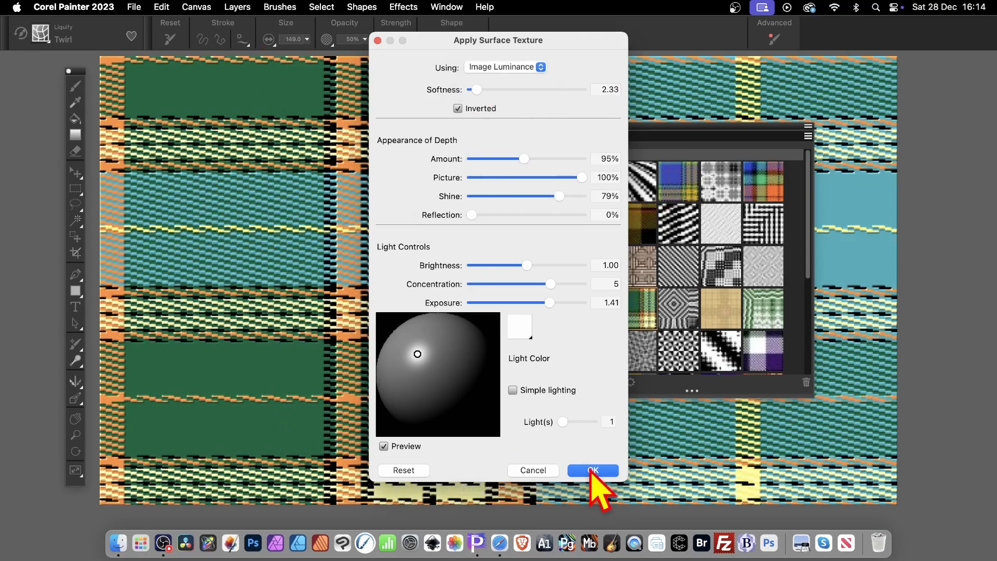
pyautogui.click(593, 470)
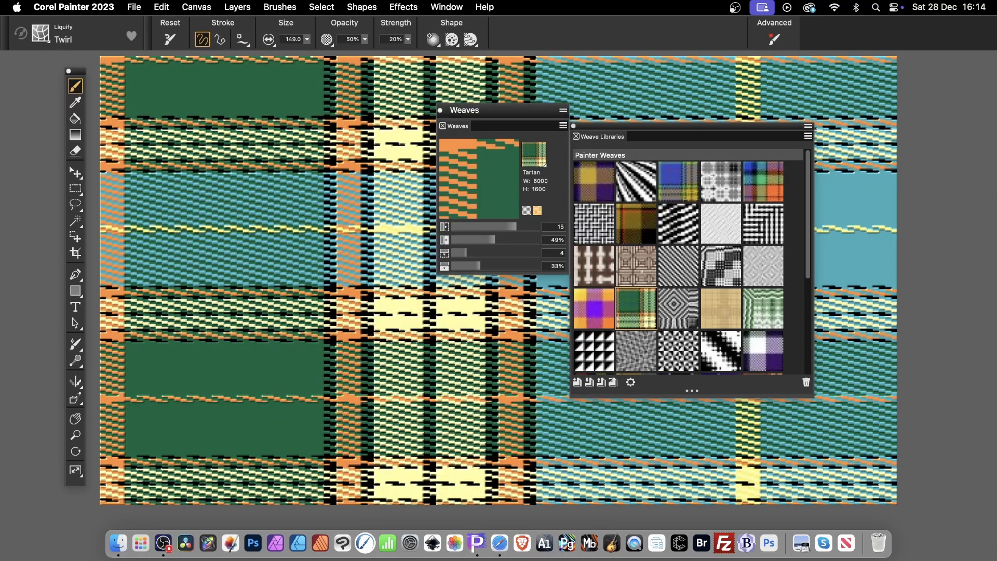
pyautogui.click(403, 8)
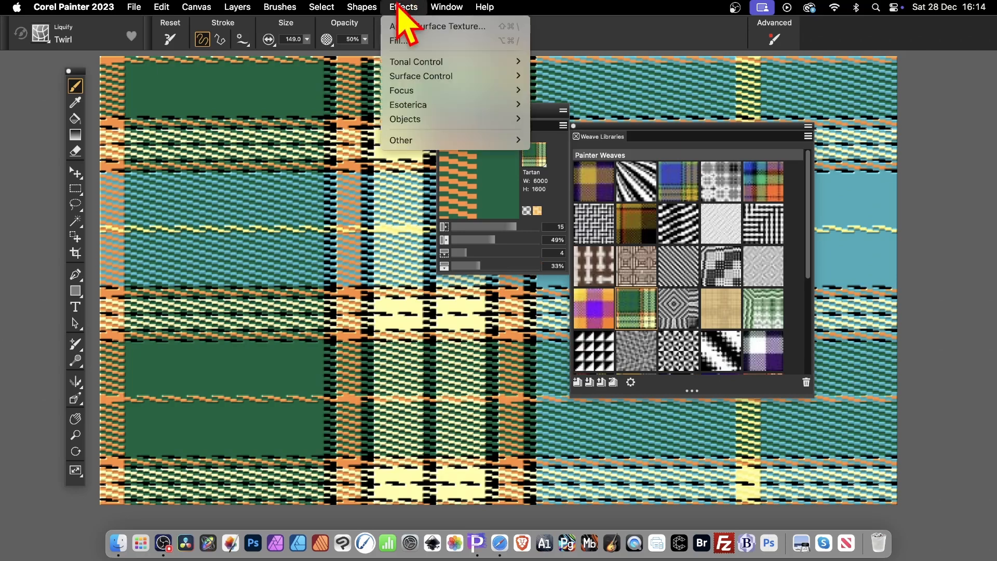
pyautogui.moveTo(406, 91)
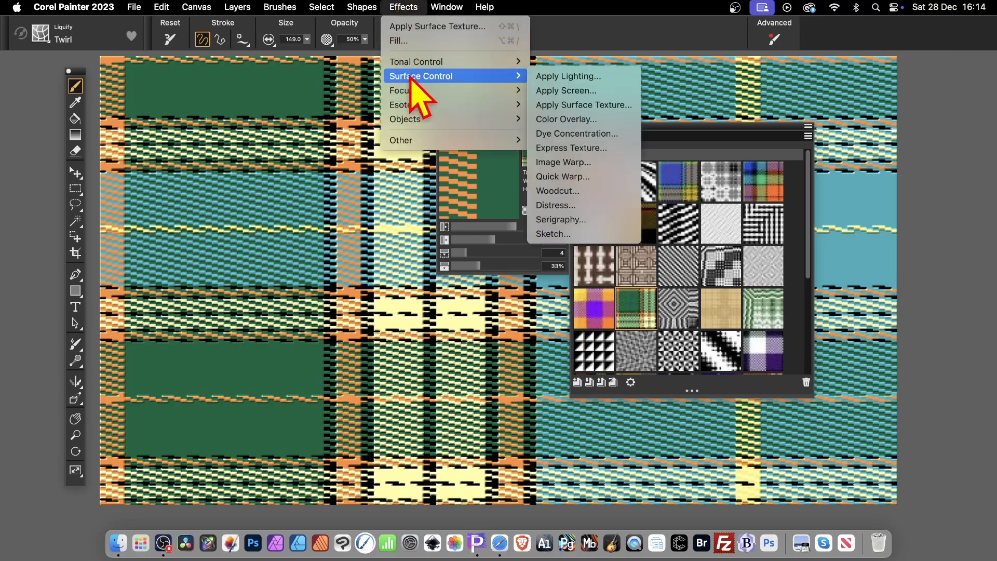
pyautogui.click(604, 150)
pyautogui.click(486, 138)
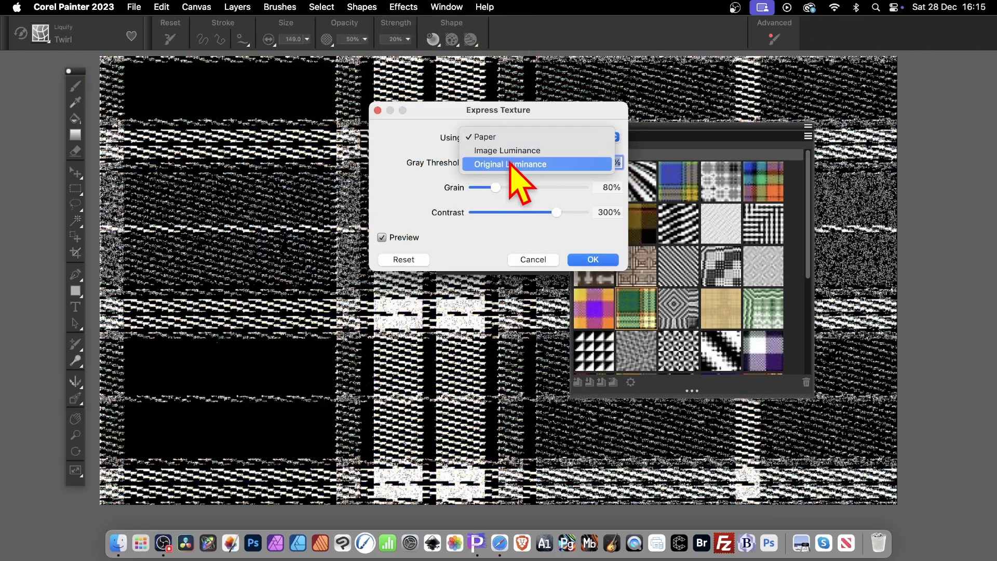
pyautogui.click(554, 262)
pyautogui.click(546, 259)
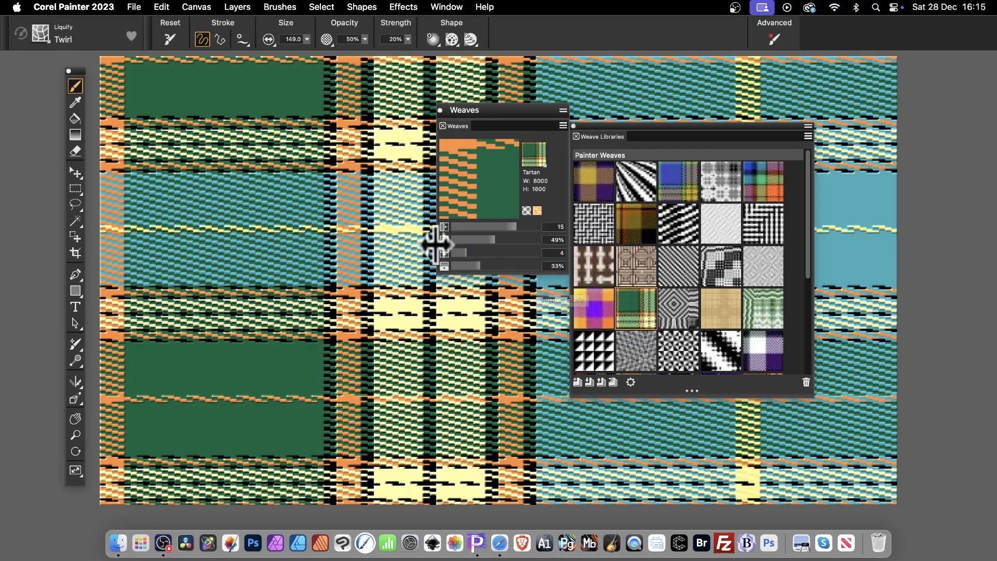
# - Choose the brown and cream Shadow 3 weave, the last one in the Painter Weaves library
pyautogui.scroll(-5, 728, 280)
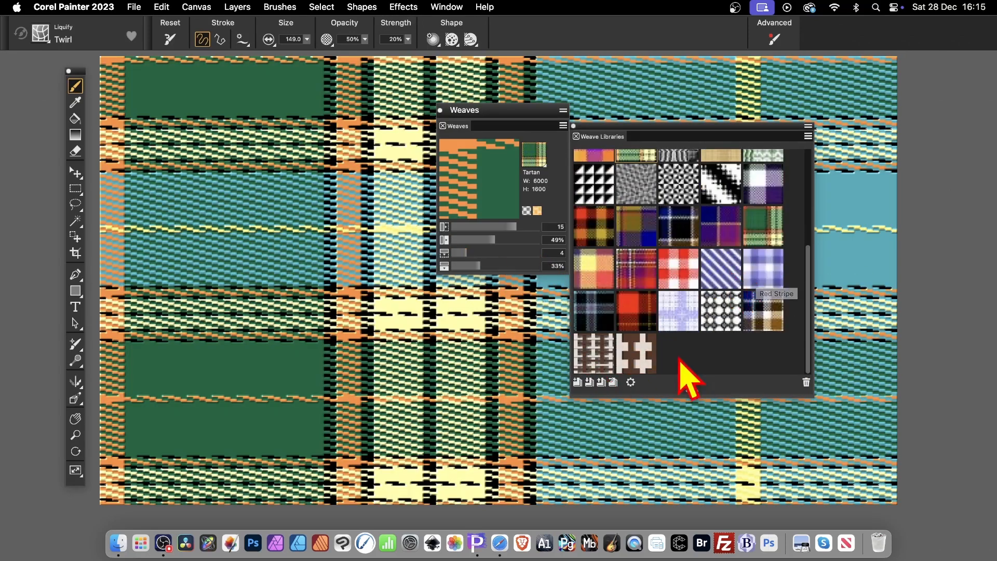
pyautogui.click(639, 351)
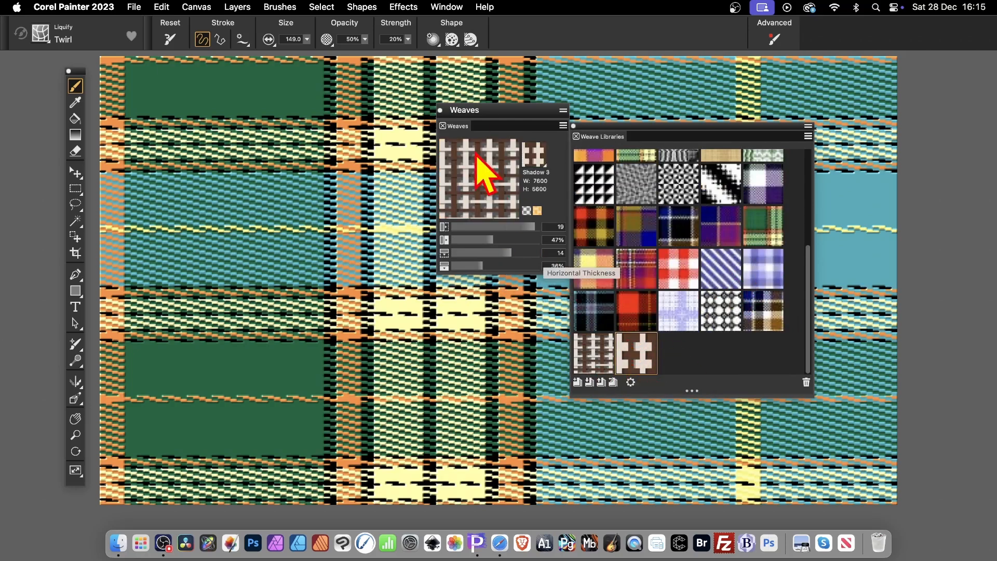
pyautogui.click(162, 8)
pyautogui.click(197, 190)
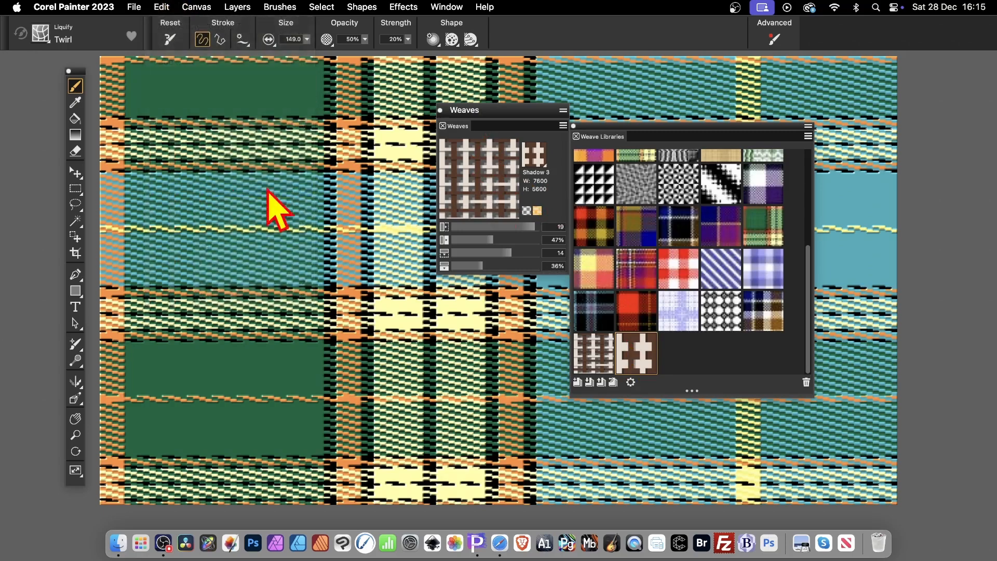
pyautogui.click(521, 156)
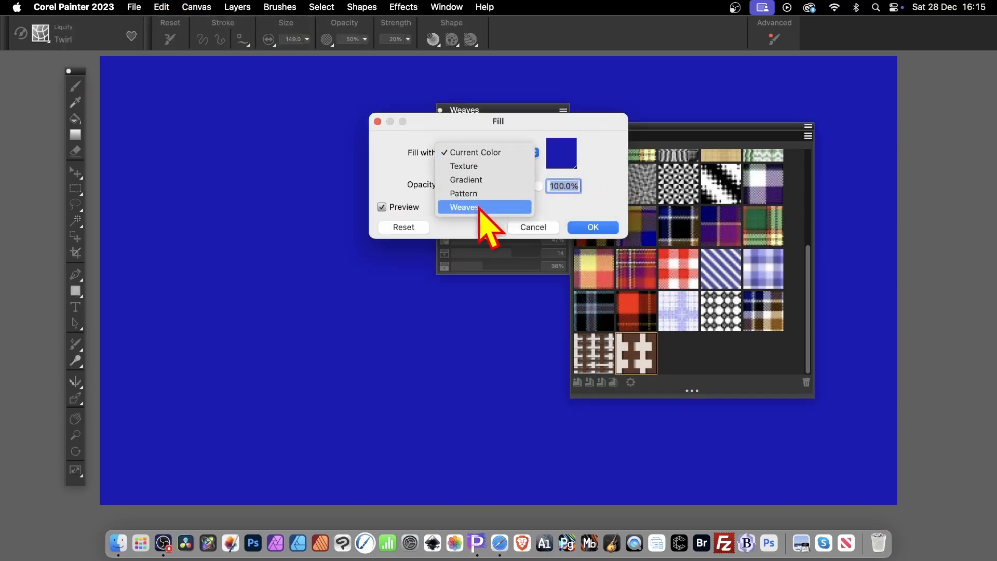
pyautogui.click(478, 204)
pyautogui.click(574, 166)
pyautogui.scroll(-3, 606, 312)
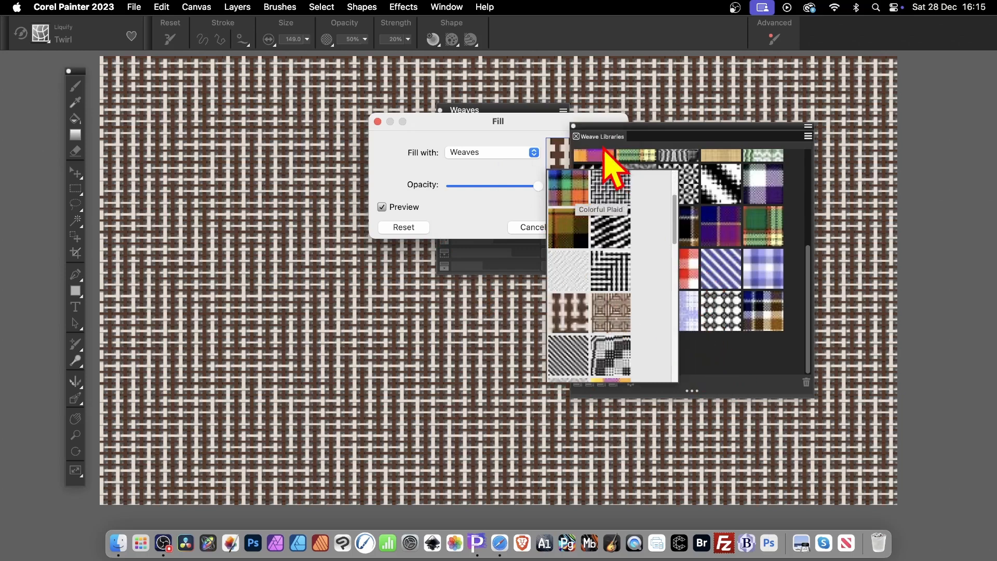
pyautogui.click(531, 227)
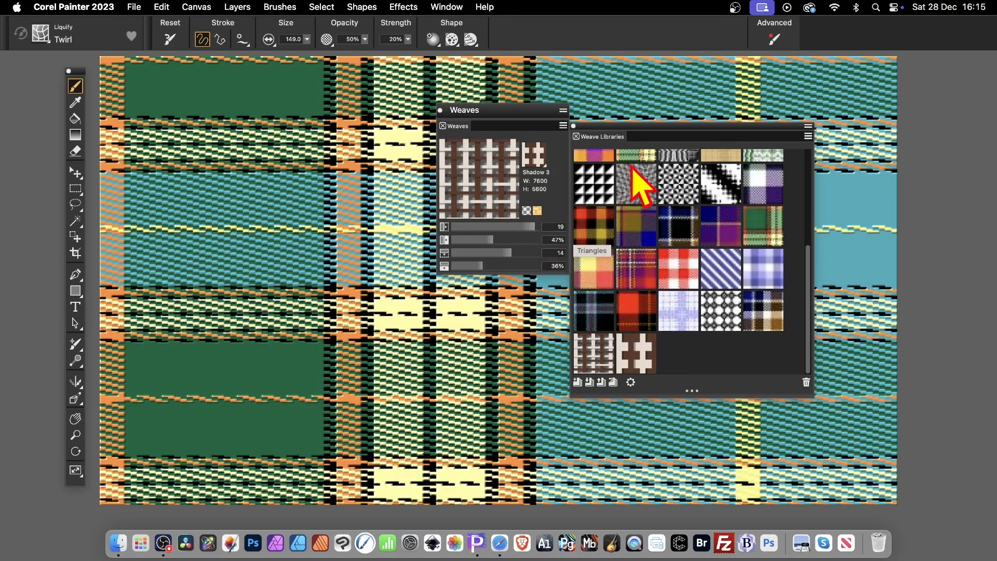
# - Fill the canvas with the Shadow 3 weave, using horizontal thickness 89%, vertical scale 6 and vertical thickness 67%
pyautogui.moveTo(502, 242); pyautogui.dragTo(510, 266)
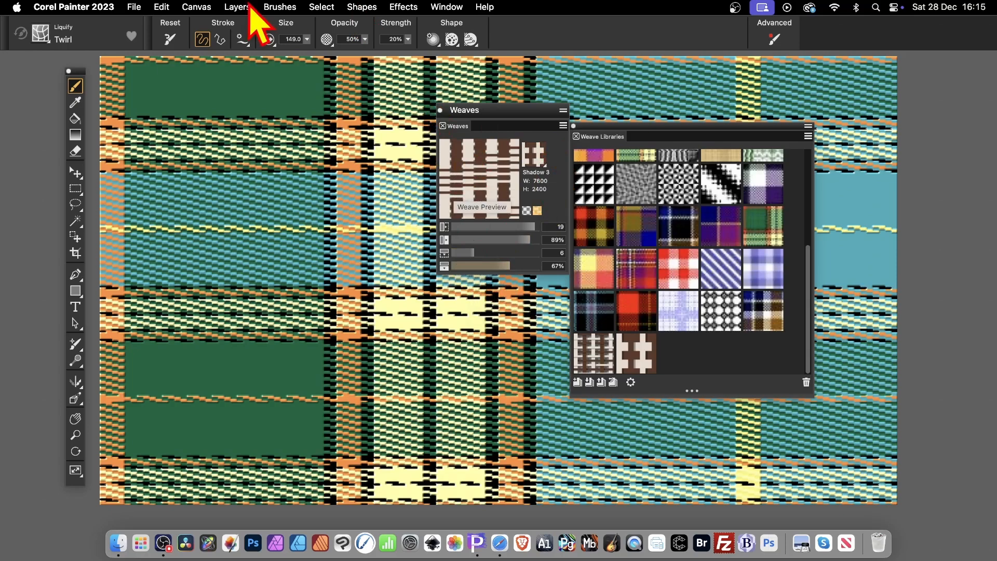
pyautogui.click(162, 7)
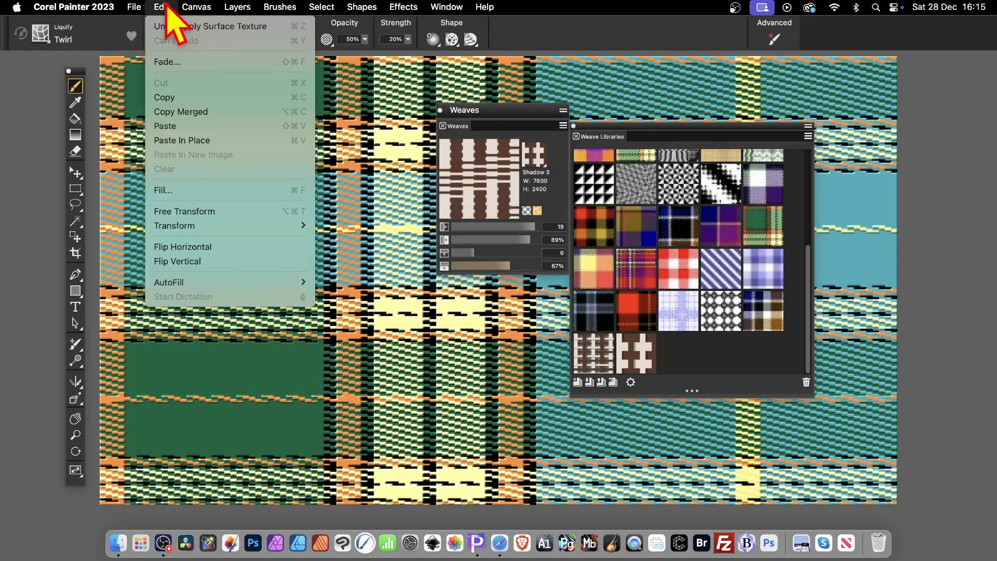
pyautogui.click(183, 193)
pyautogui.click(491, 153)
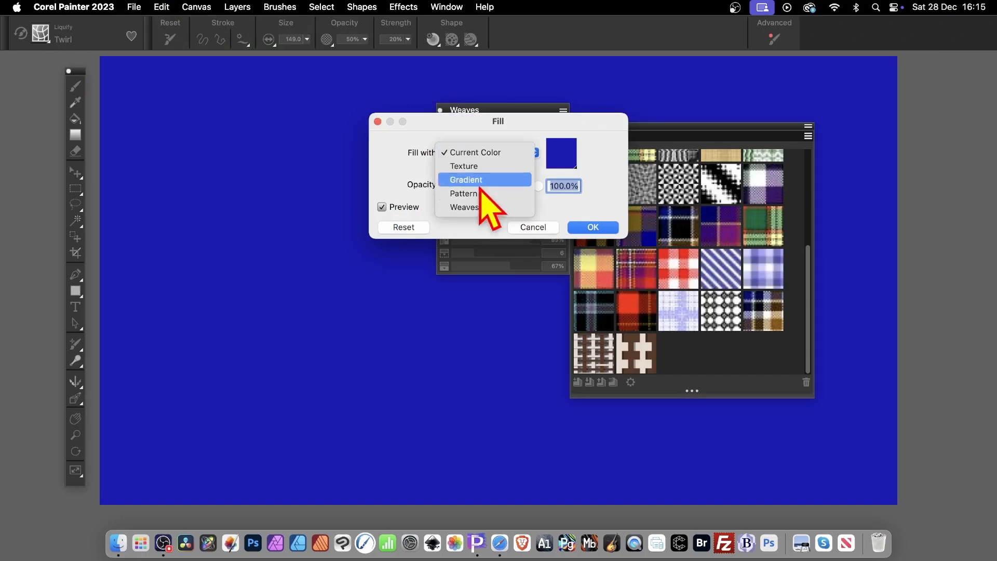
pyautogui.click(468, 207)
pyautogui.click(593, 227)
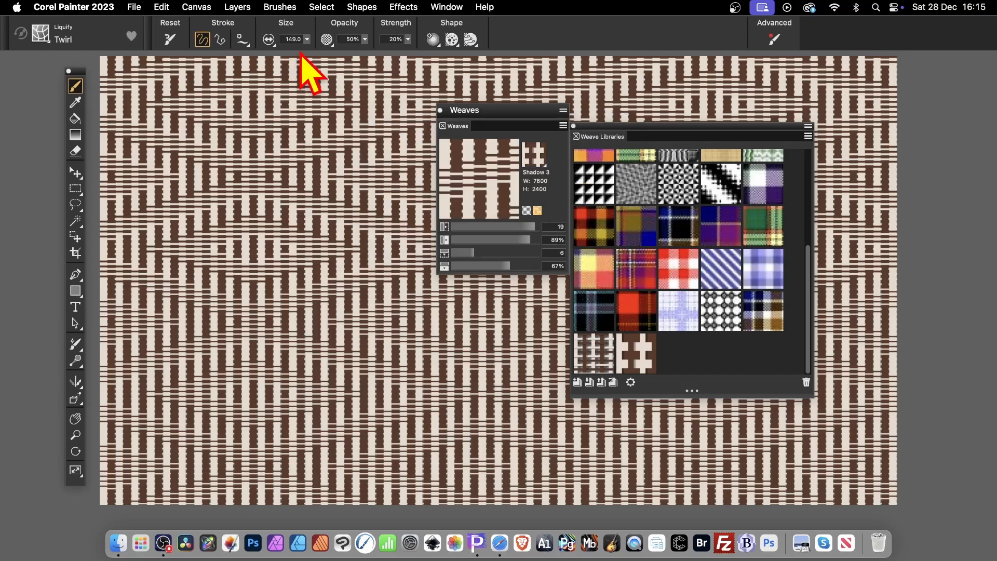
# - Recolor the filled weave with Adjust Colors using Uniform Color, hue shift 25%, saturation 48% and value 13%
pyautogui.click(394, 6)
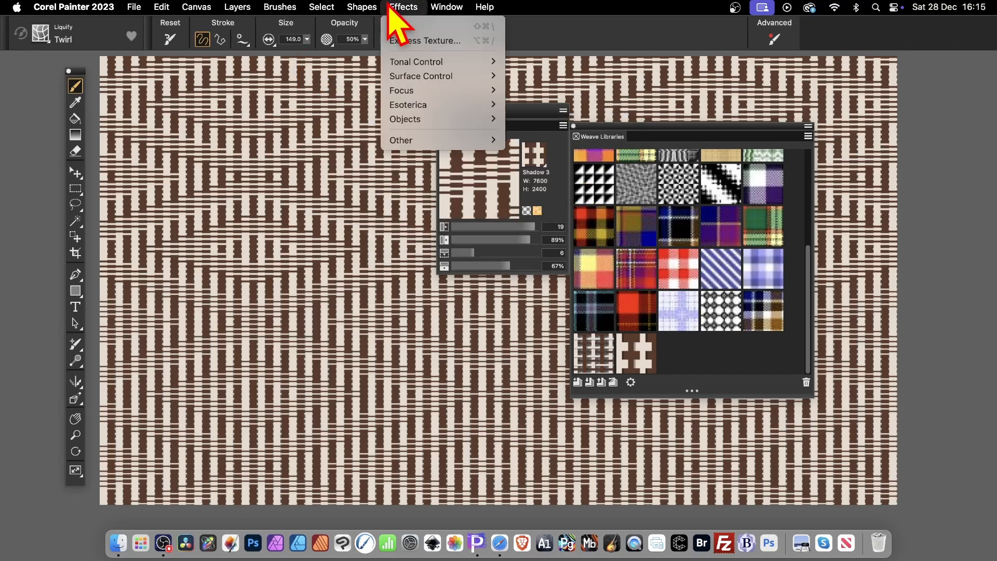
pyautogui.moveTo(492, 90)
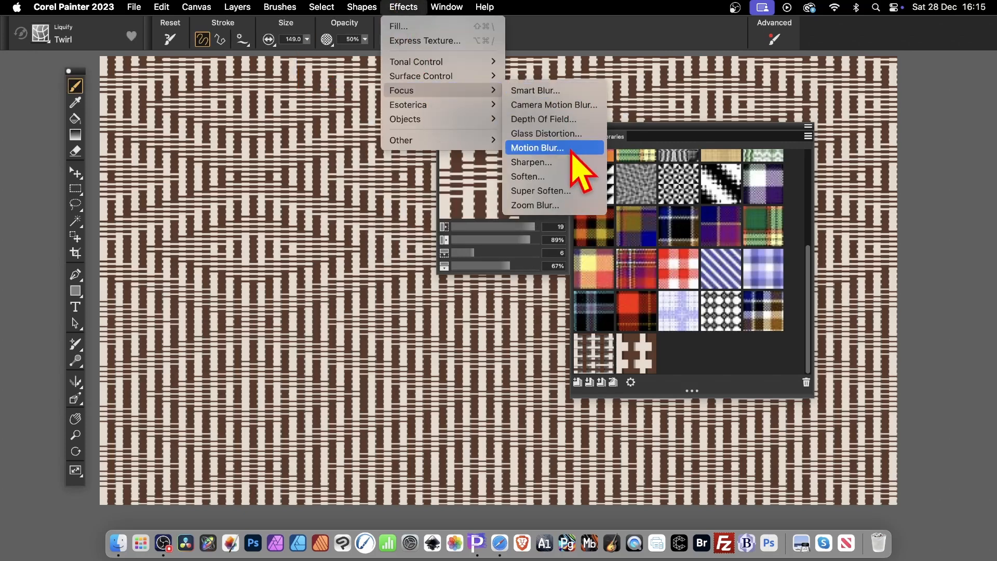
pyautogui.moveTo(436, 64)
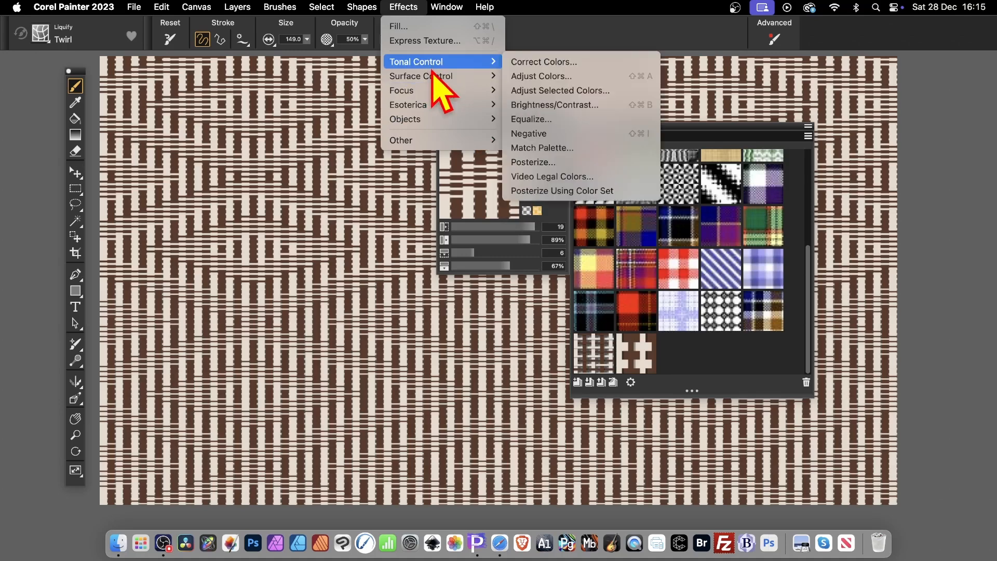
pyautogui.click(612, 76)
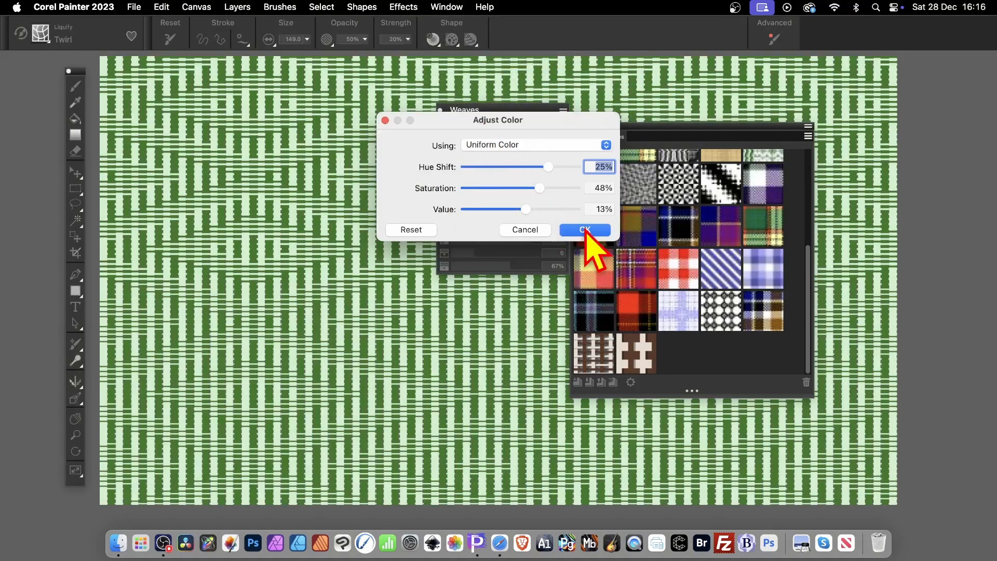
pyautogui.click(585, 230)
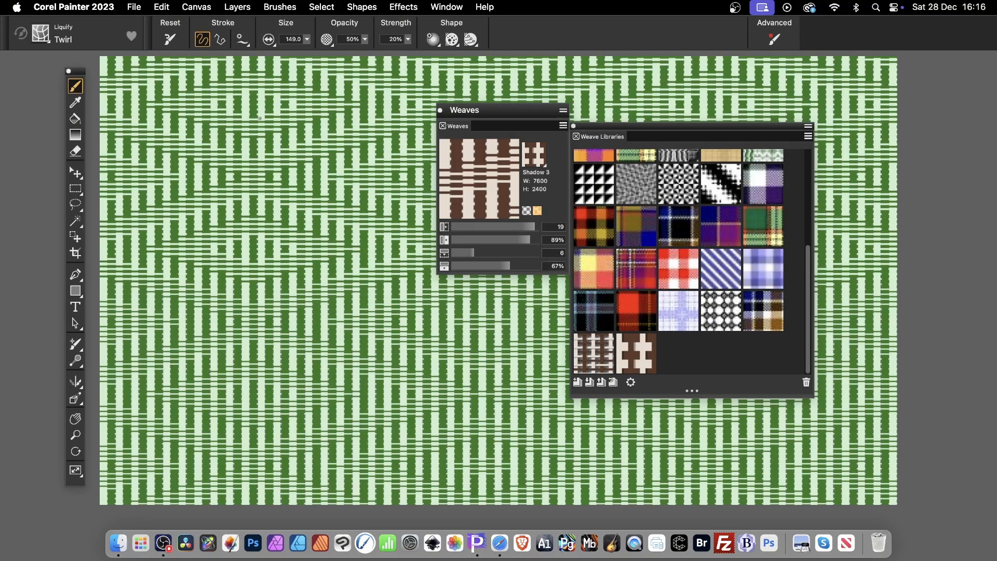